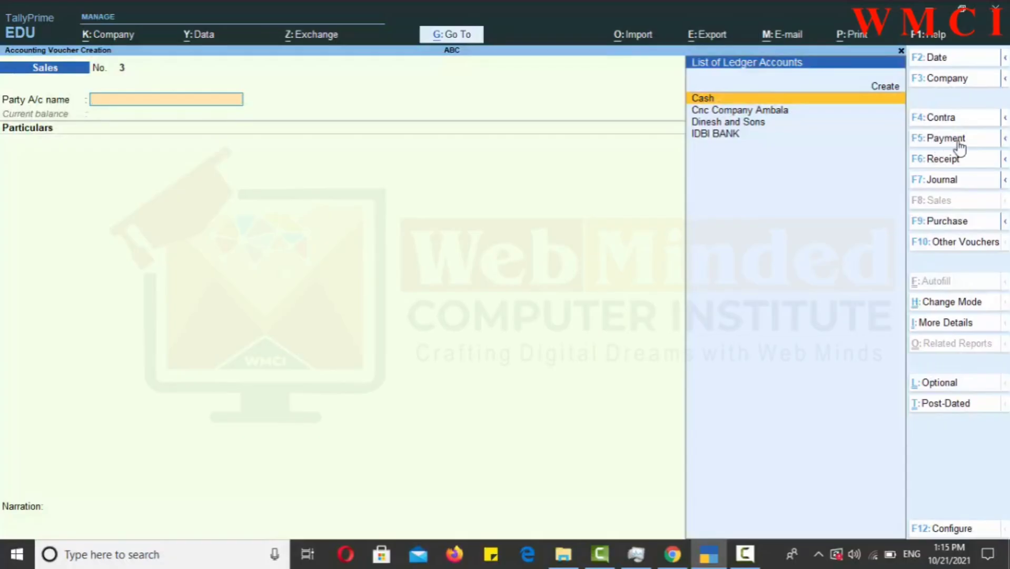
Step: Start a Payment voucher and set its voucher date to 2-4-2021
click(959, 141)
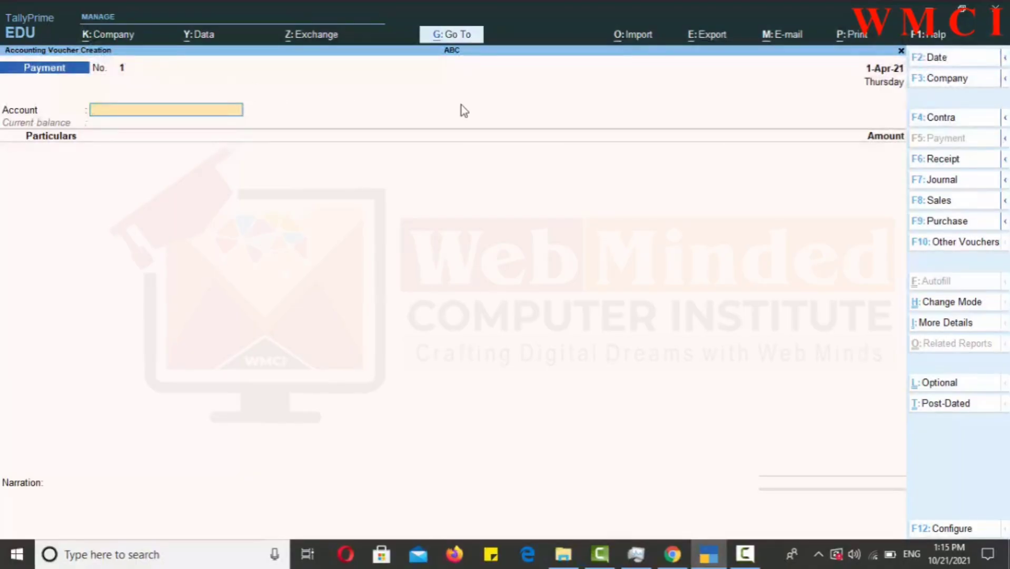
click(949, 61)
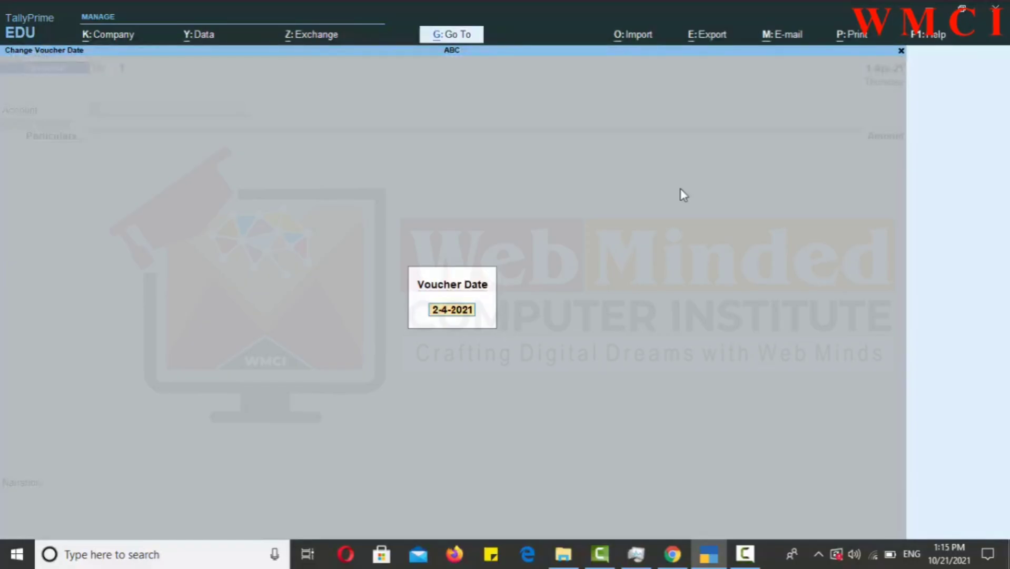
key(Right)
key(Right)
key(Right)
key(Right)
key(Right)
key(Right)
key(Right)
key(Return)
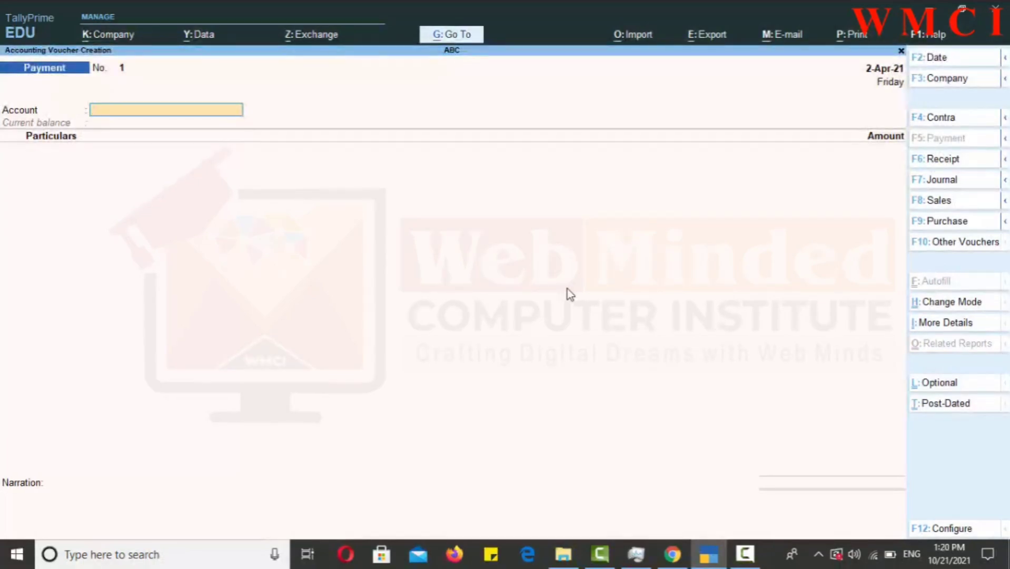
Step: Set Cash as the payment account and enter Cnc Company Ambala with an amount of 4,500
text(C)
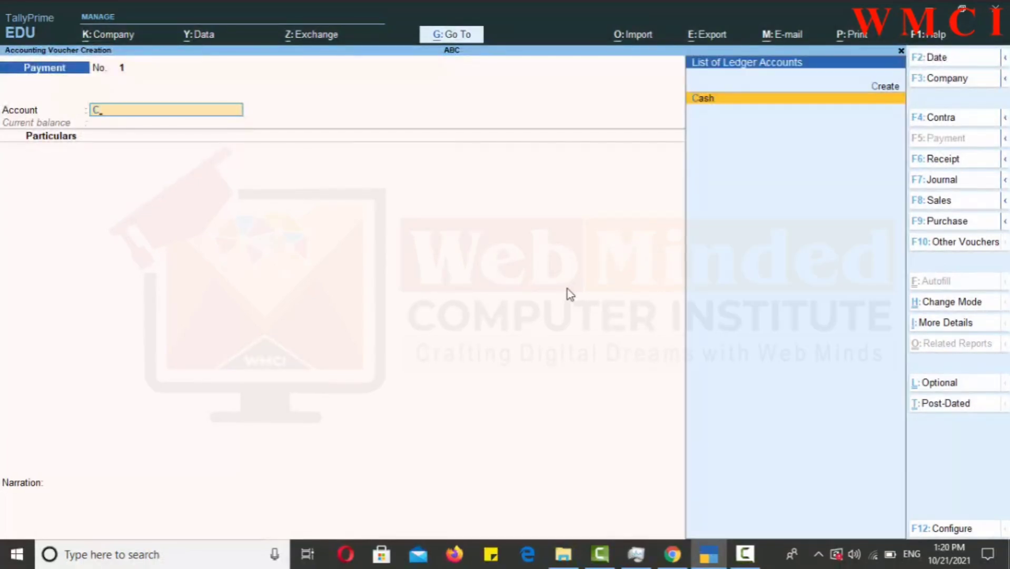
key(BackSpace)
text(C)
key(Return)
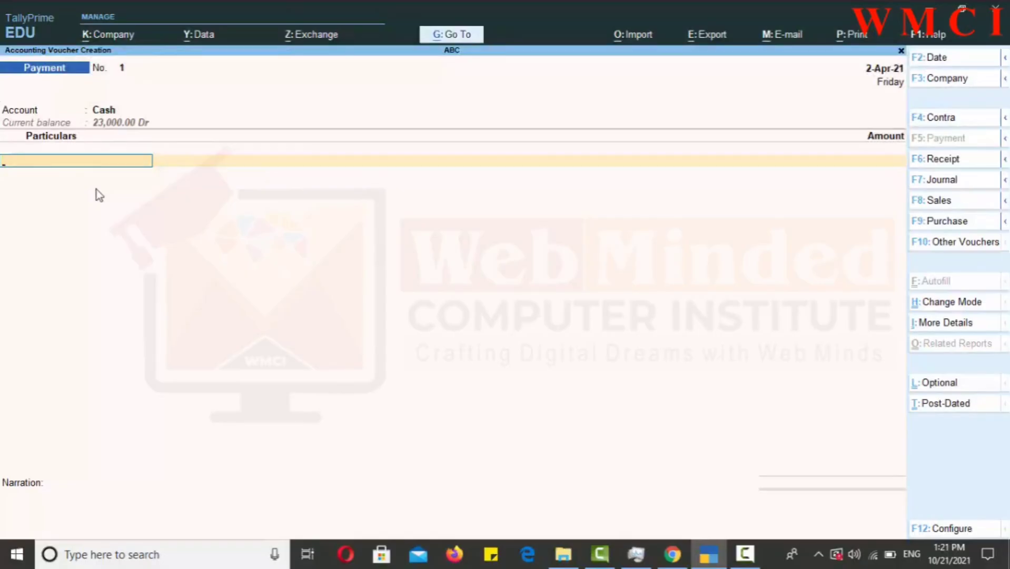
text(C)
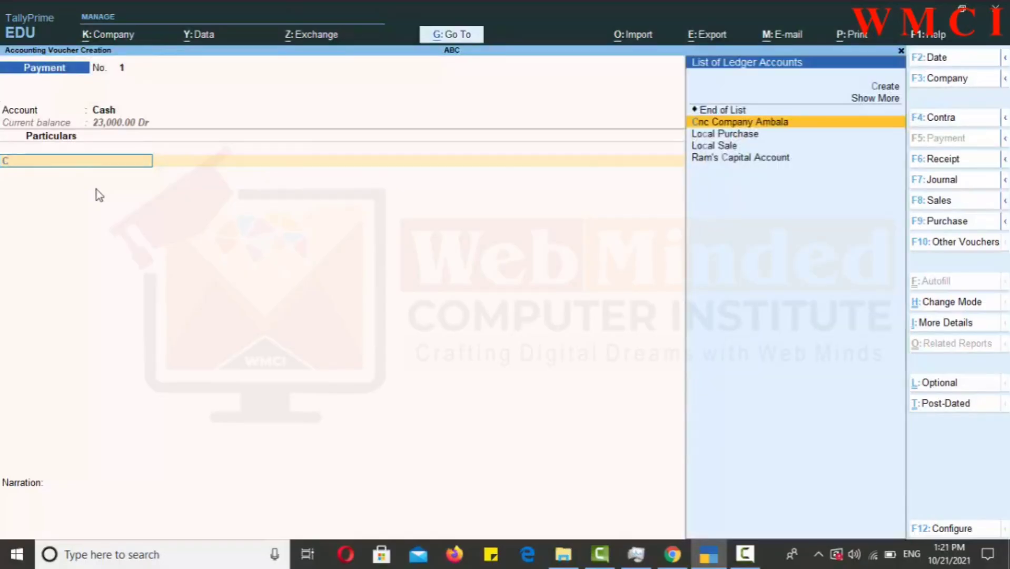
key(Return)
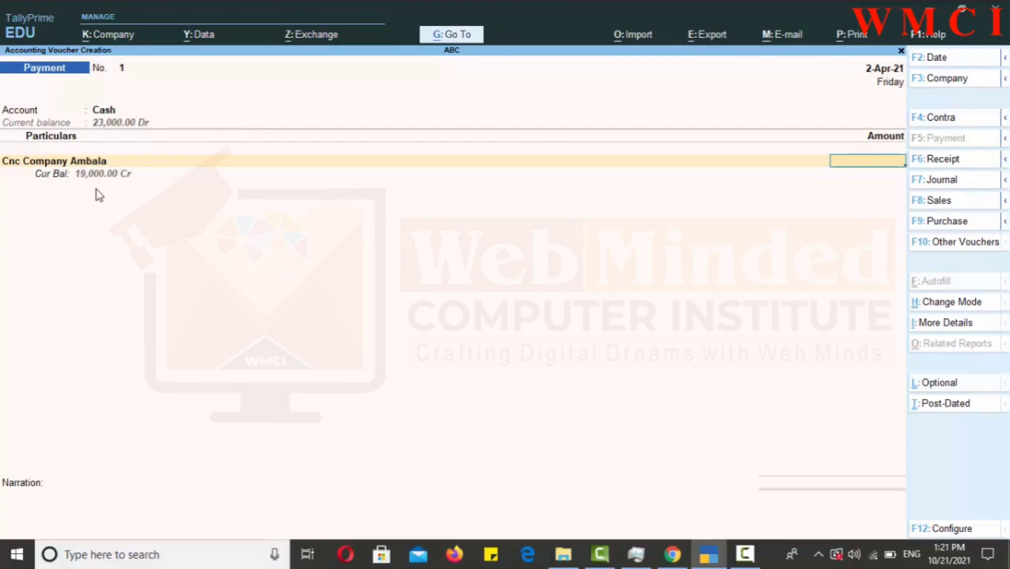
text(4500)
key(Return)
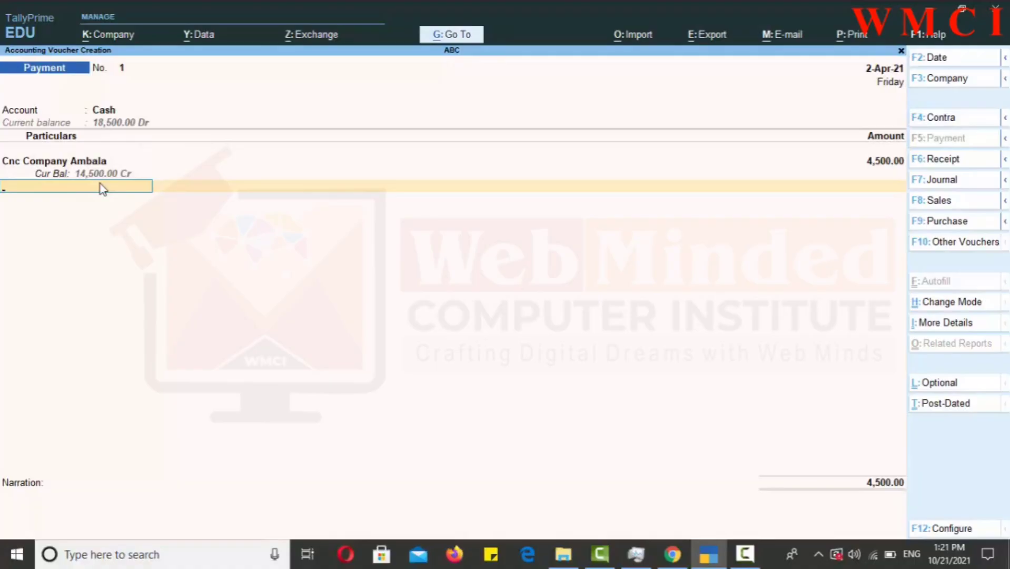
Step: Add the narration "PAYMENT PAID TO CNC 4500" and save the payment voucher
key(Return)
text(PAYMENT PAID TO CNC 4500)
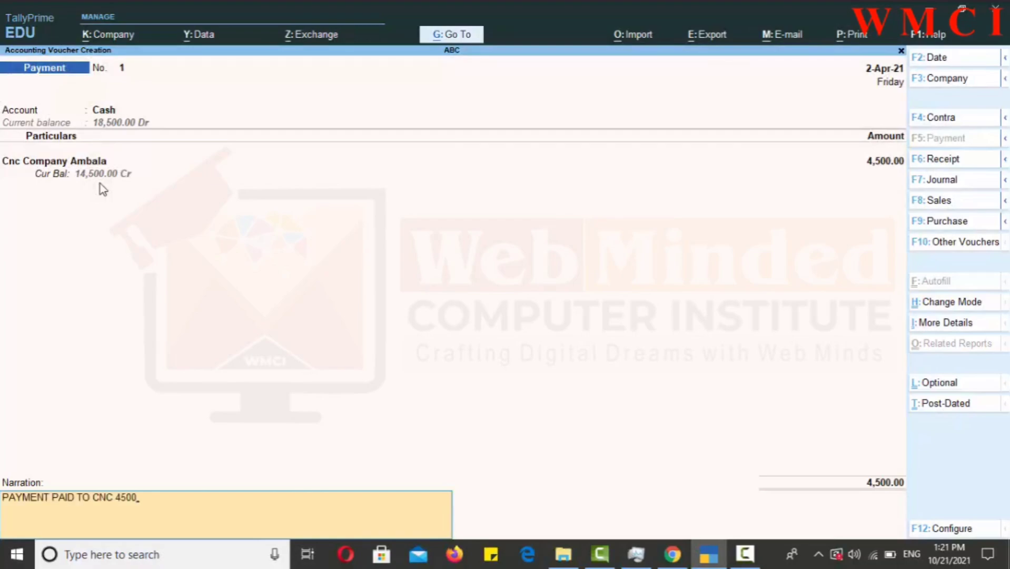
key(Return)
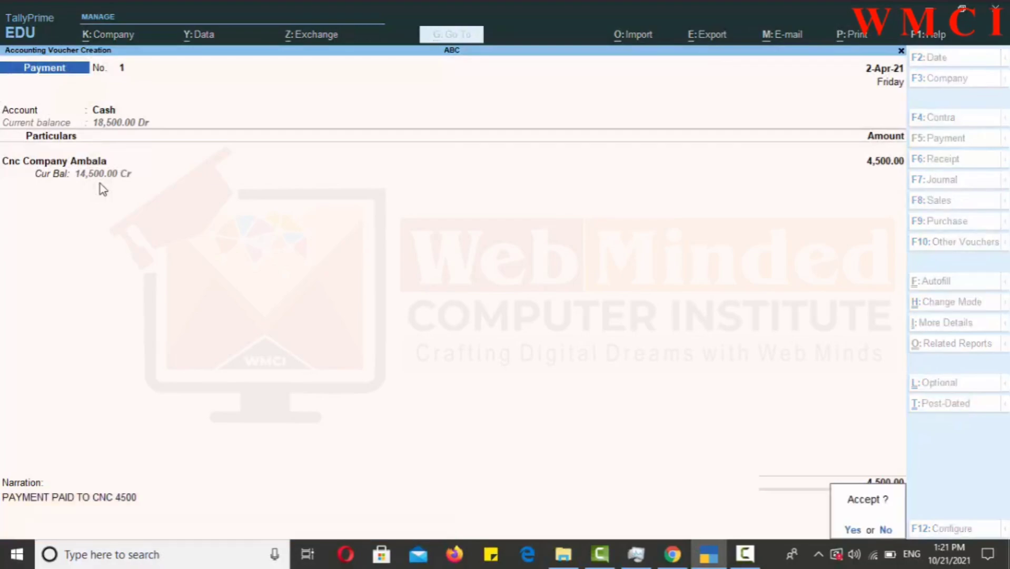
key(y)
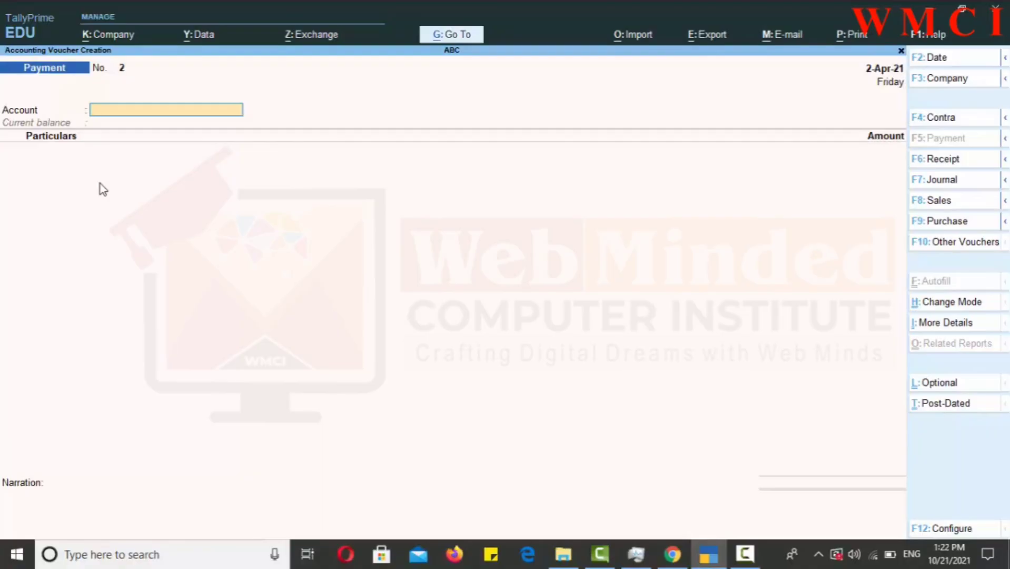
Step: Check the transactions list, return to TallyPrime and start a Receipt voucher with Cash as the account
key(alt+Tab)
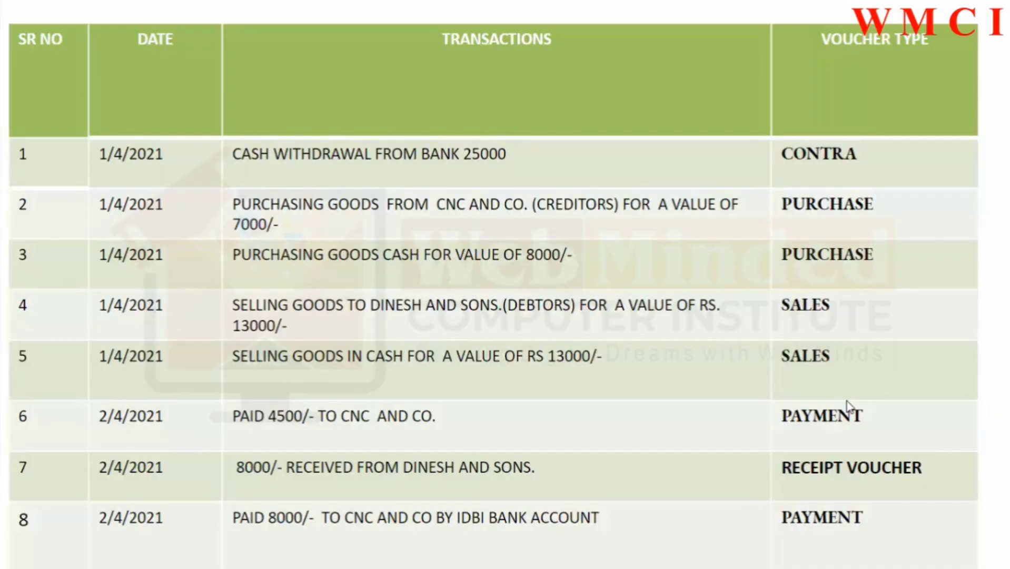
key(alt+Tab)
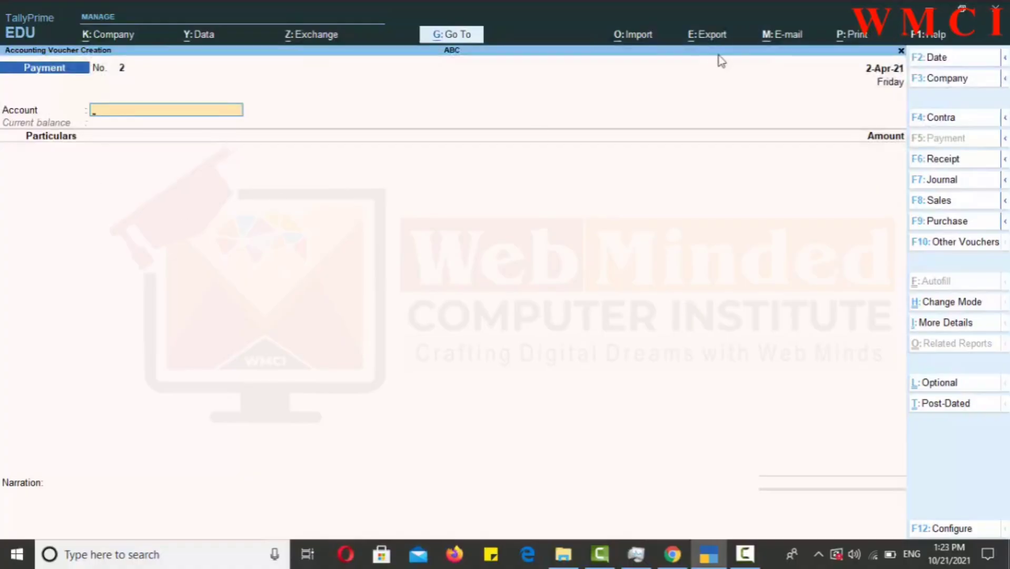
click(958, 163)
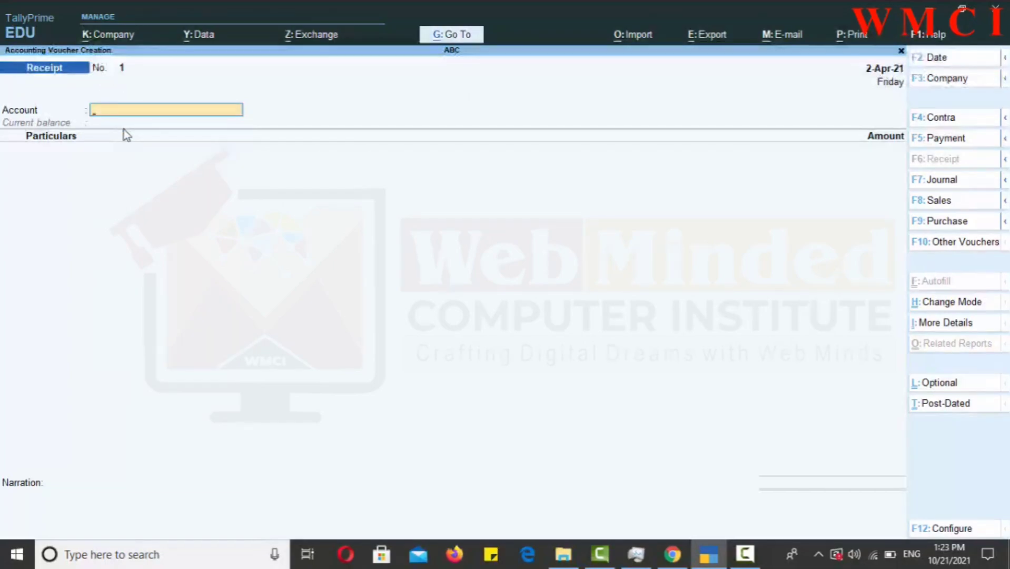
key(Escape)
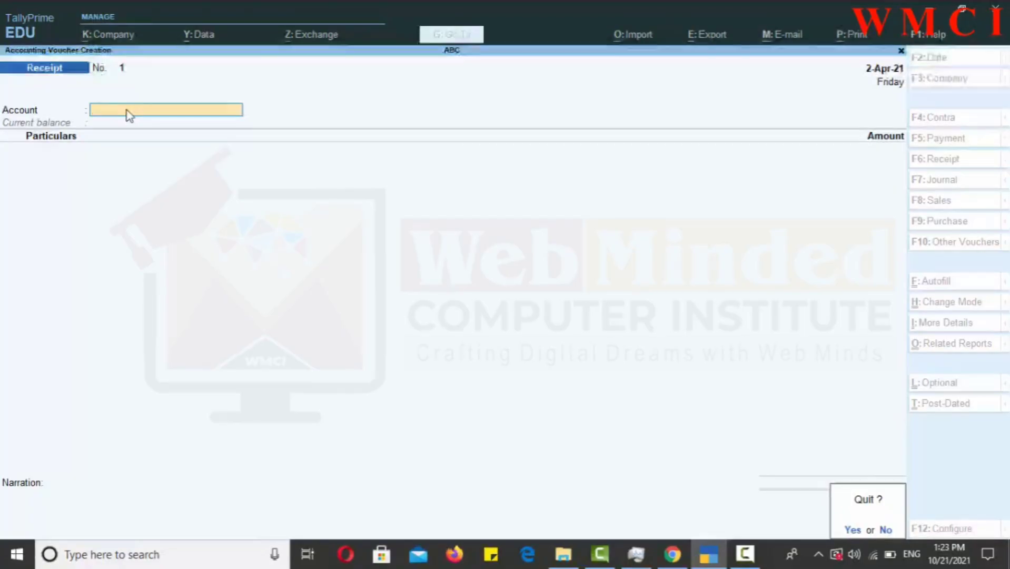
text(nC)
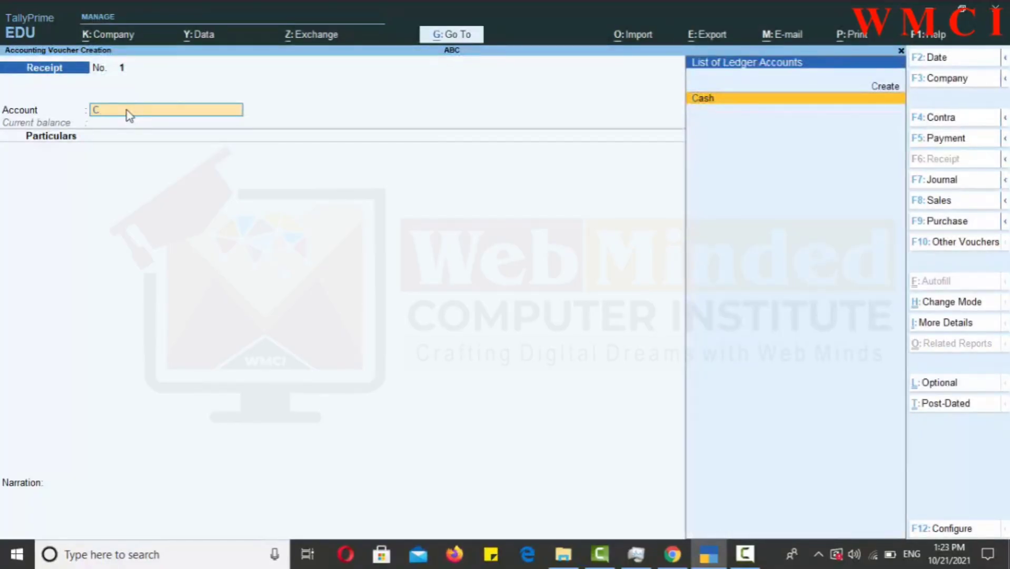
key(Return)
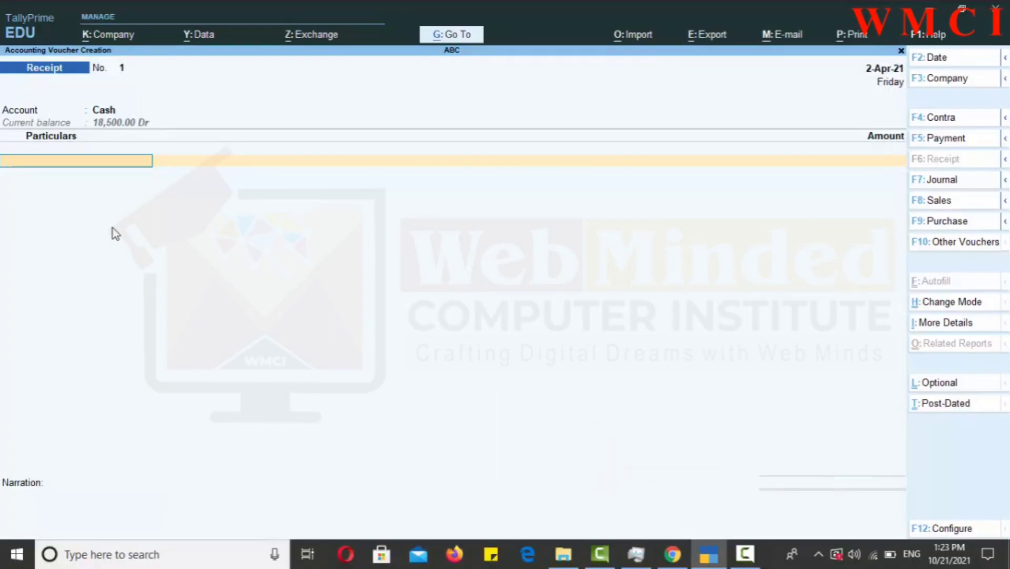
Step: Enter Dinesh and Sons with an amount of 8,000 in the receipt and finish its particulars
text(D)
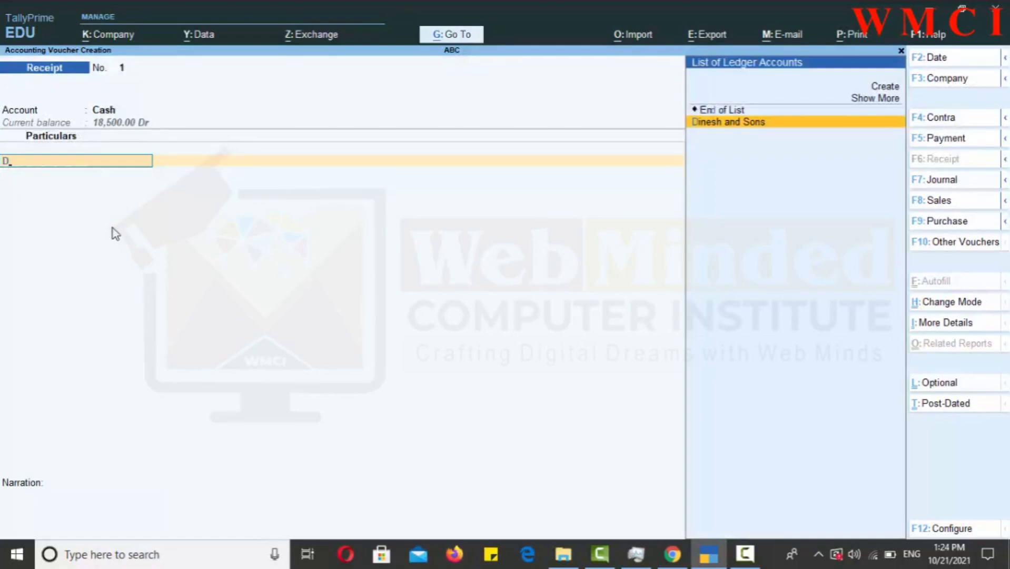
key(Return)
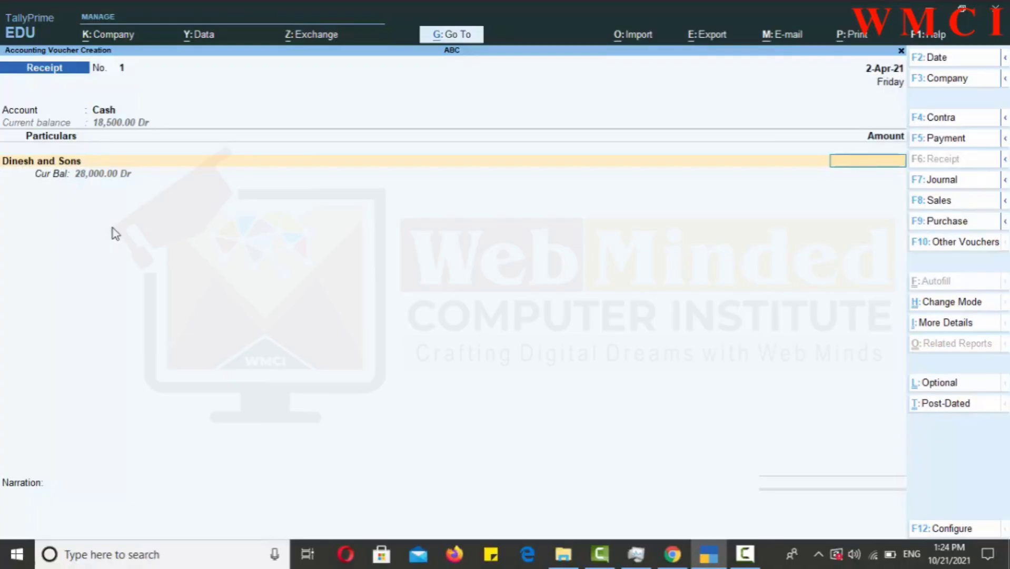
text(8,000)
key(Return)
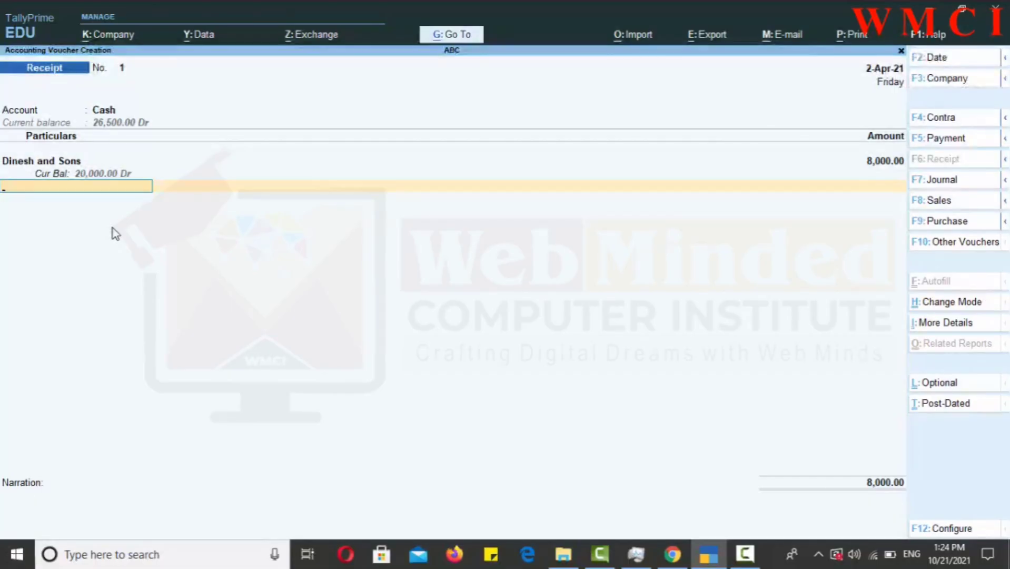
key(Return)
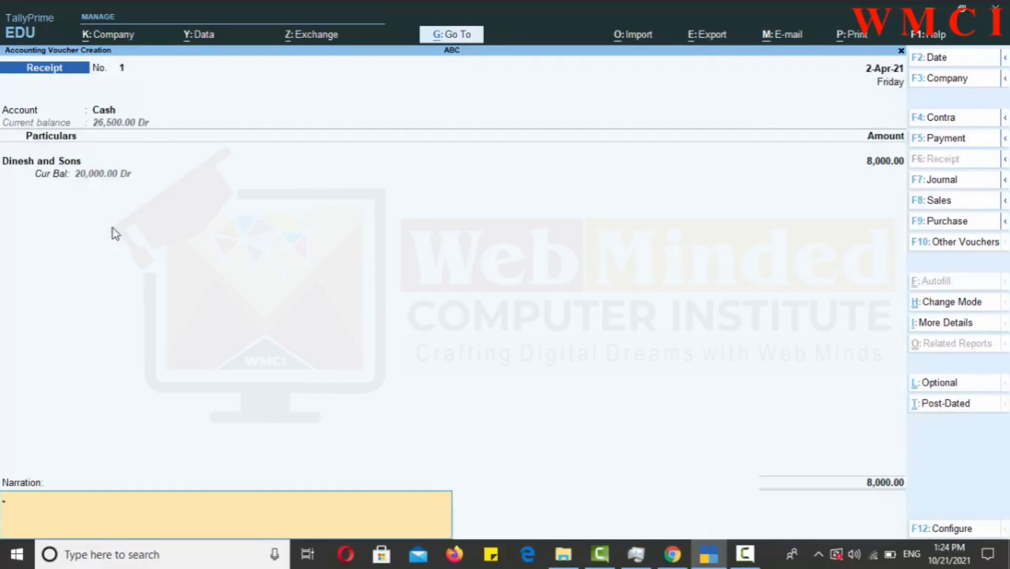
key(BackSpace)
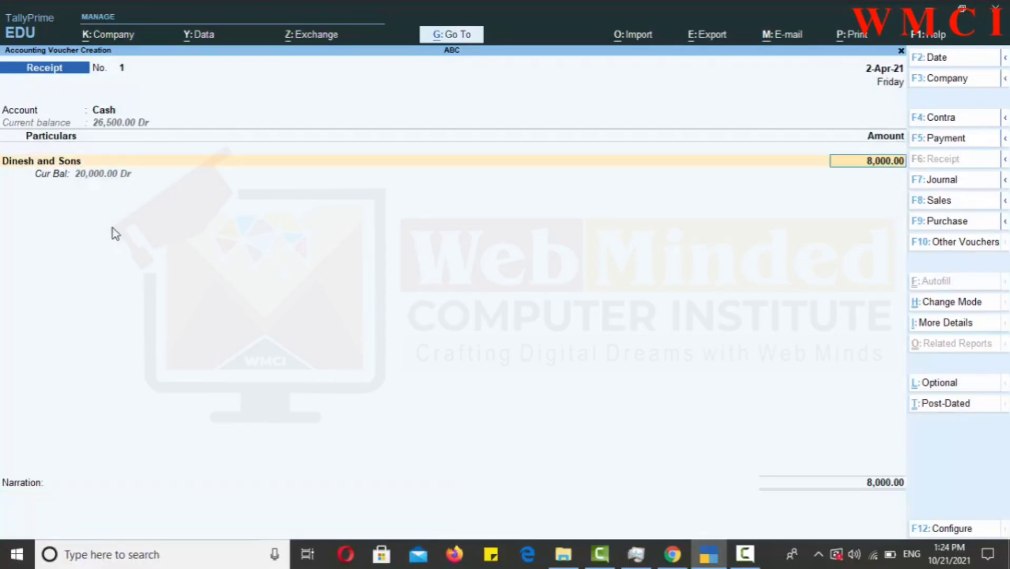
key(Return)
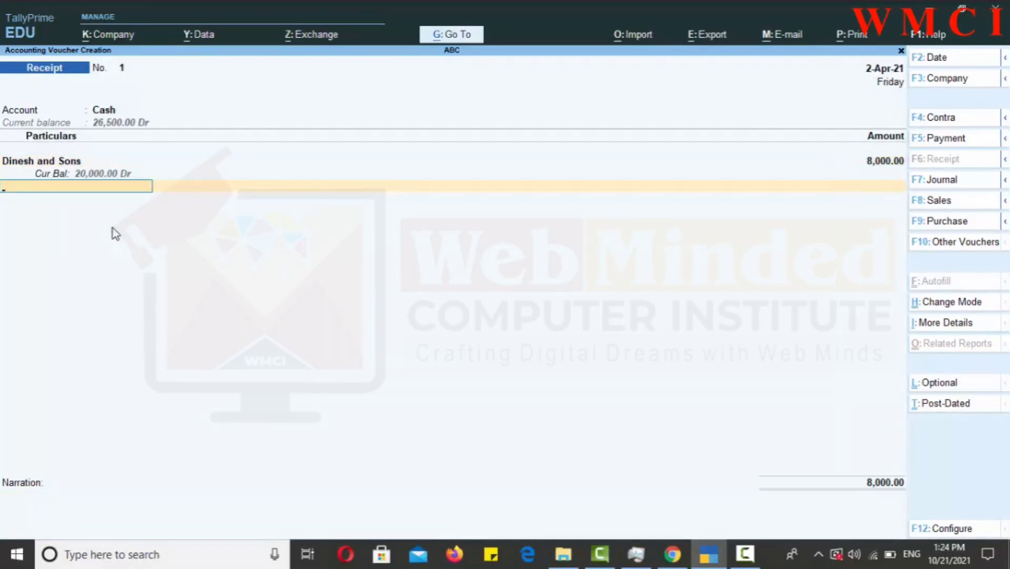
text(D)
key(Return)
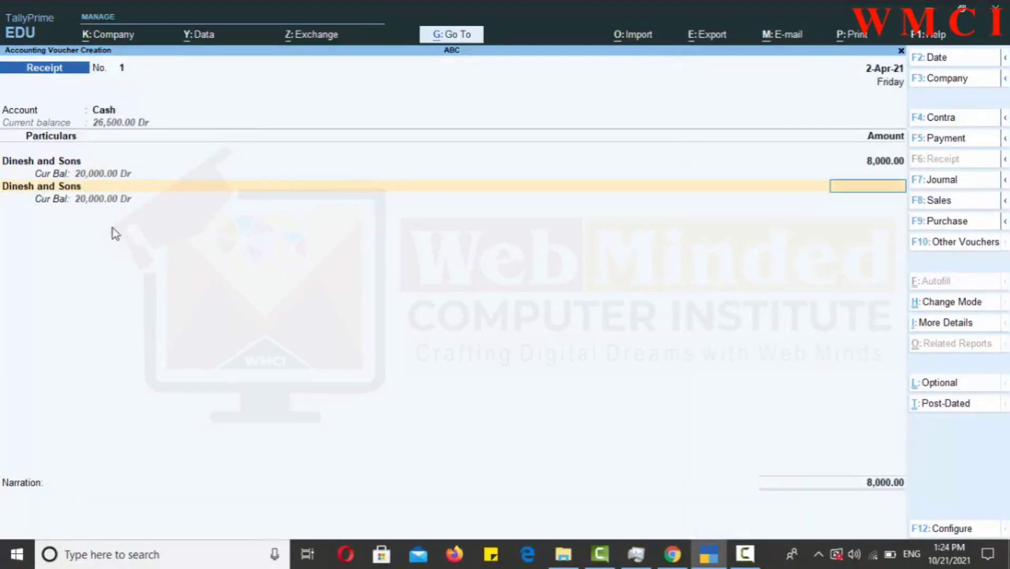
key(BackSpace)
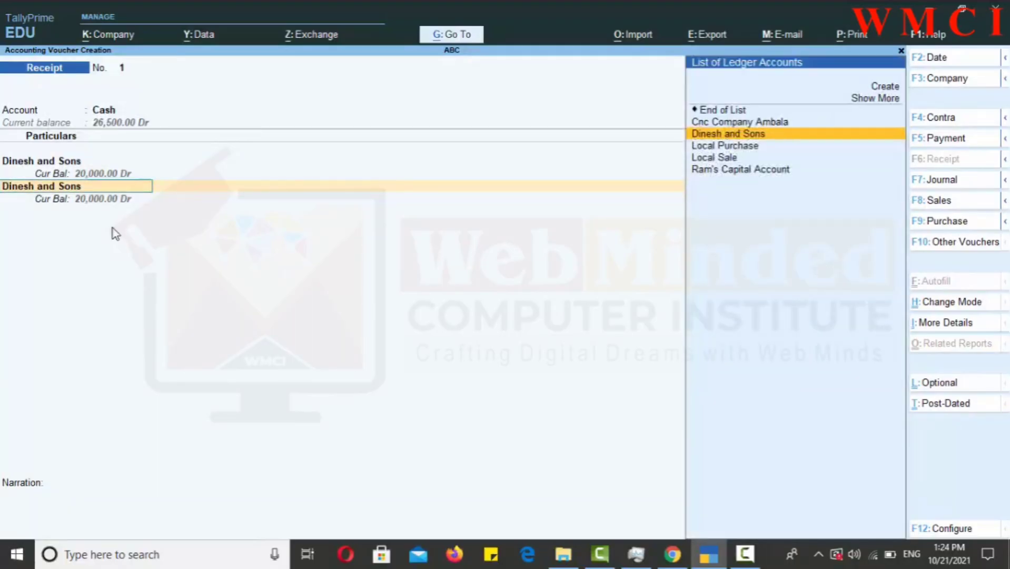
key(Return)
key(BackSpace)
key(Return)
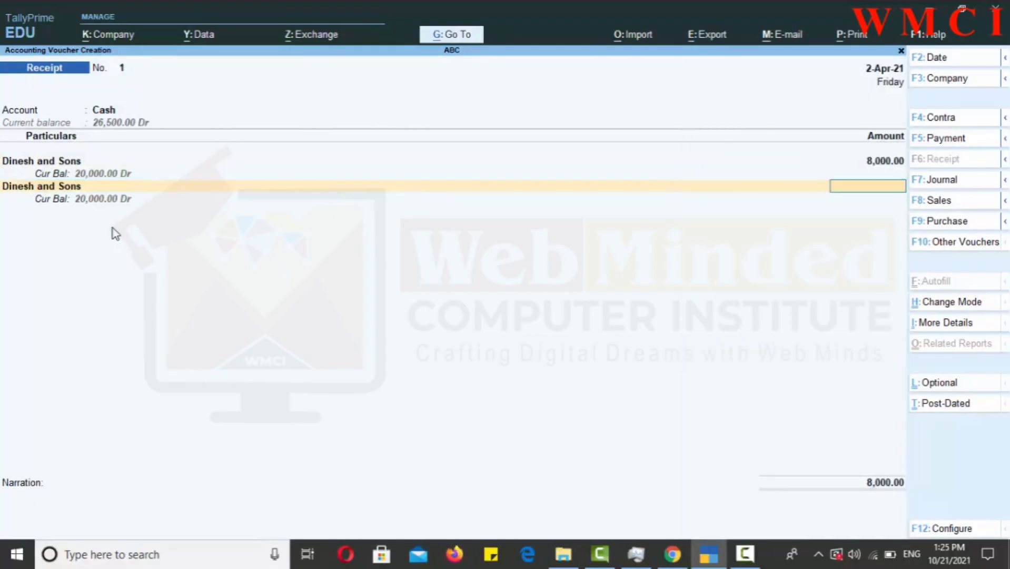
key(Return)
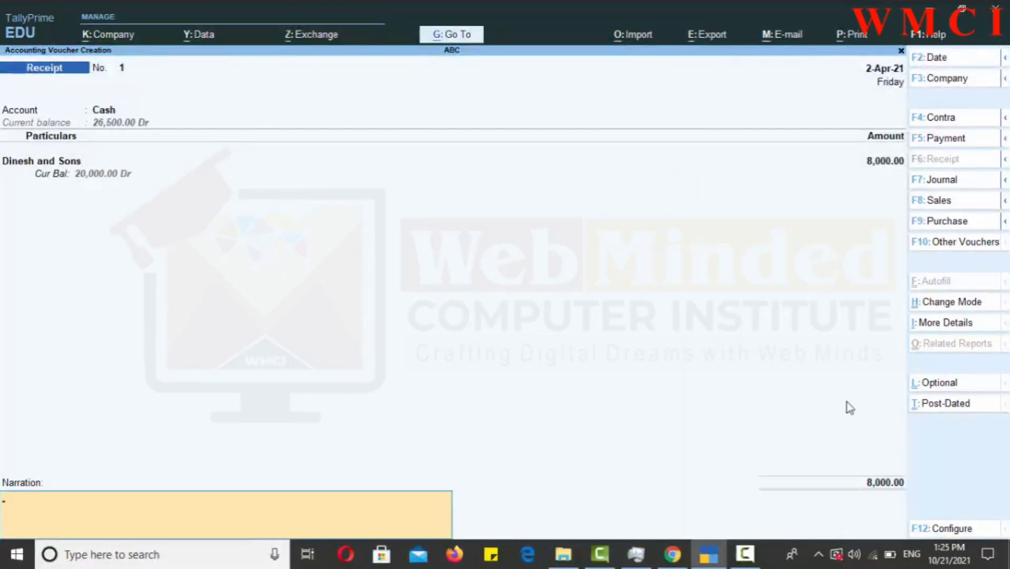
Step: Add the narration "REC PAYMENT FROM DIENSH" and save the receipt voucher
text(REC PAYMENT FROM DIENSH)
key(Return)
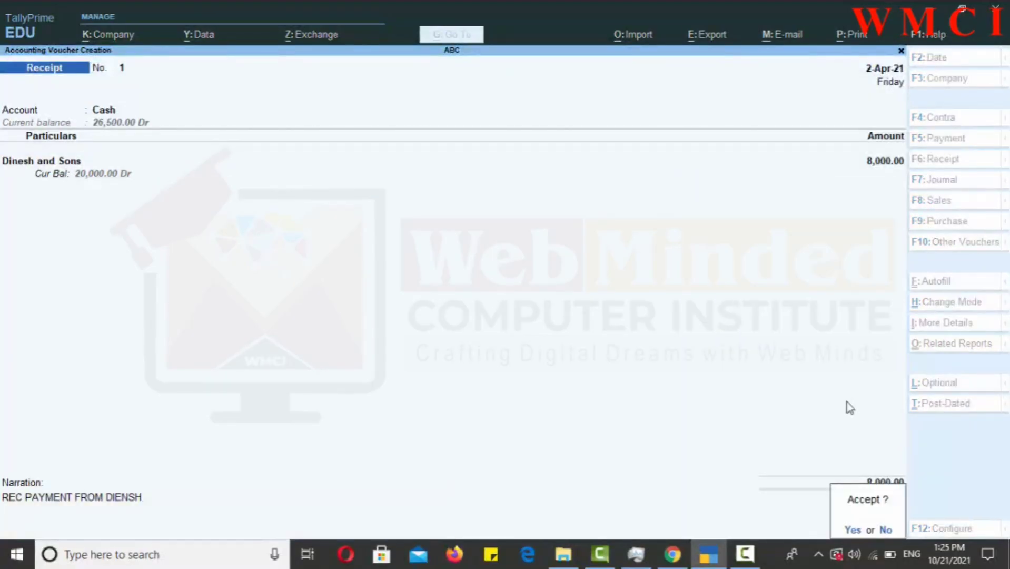
key(Return)
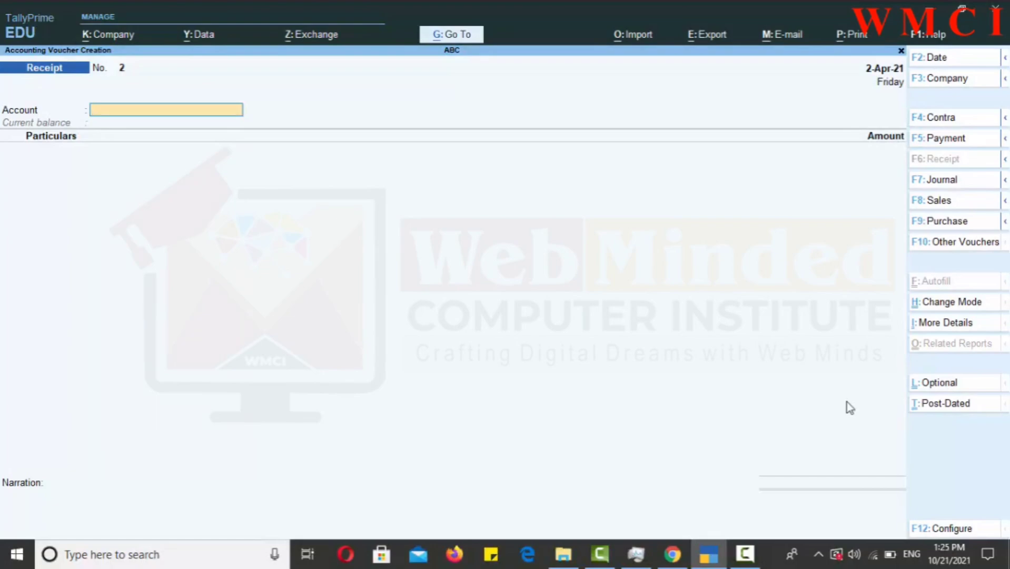
Step: Quit voucher creation and open the Day Book
key(Escape)
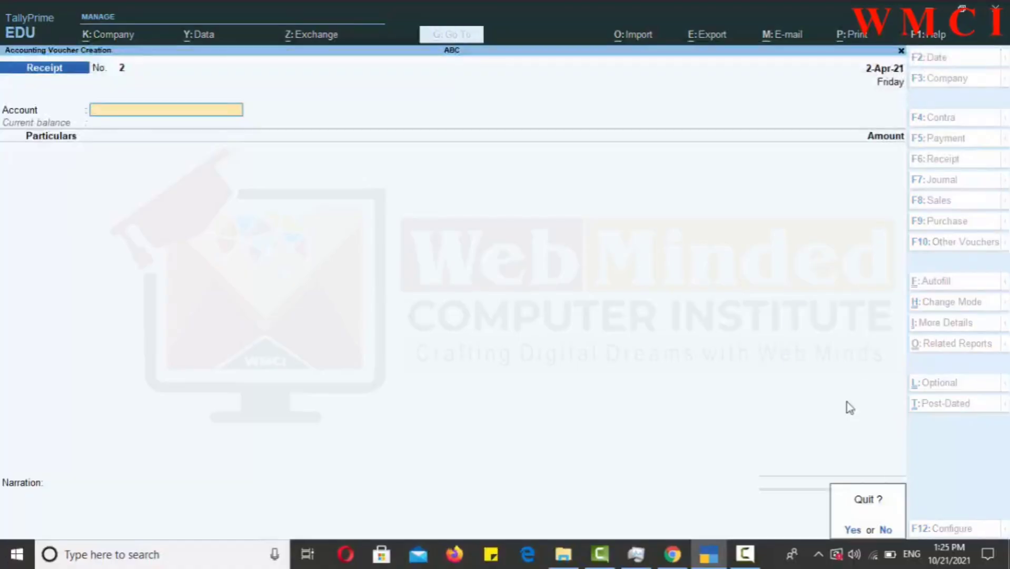
key(y)
key(Down)
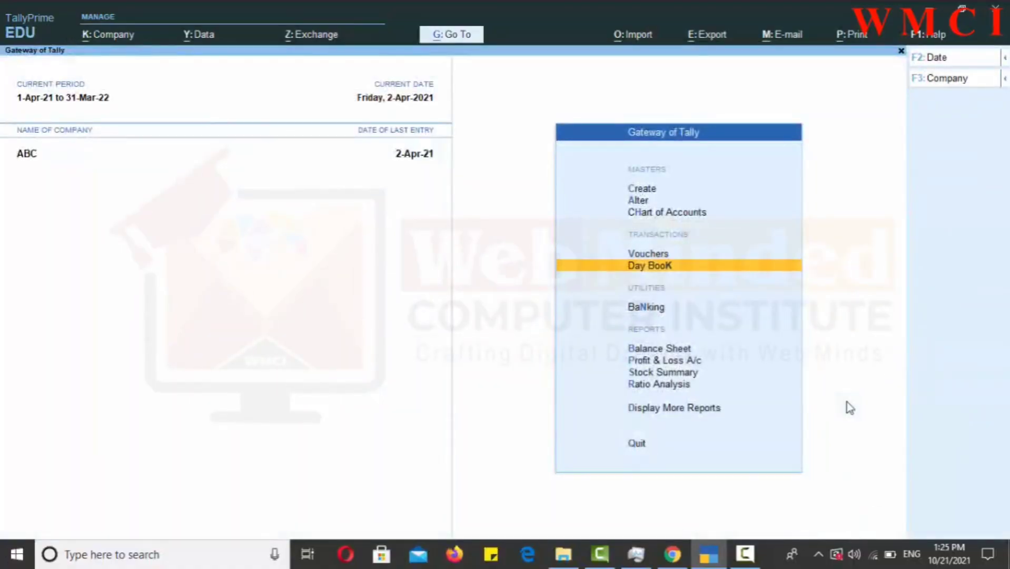
key(Return)
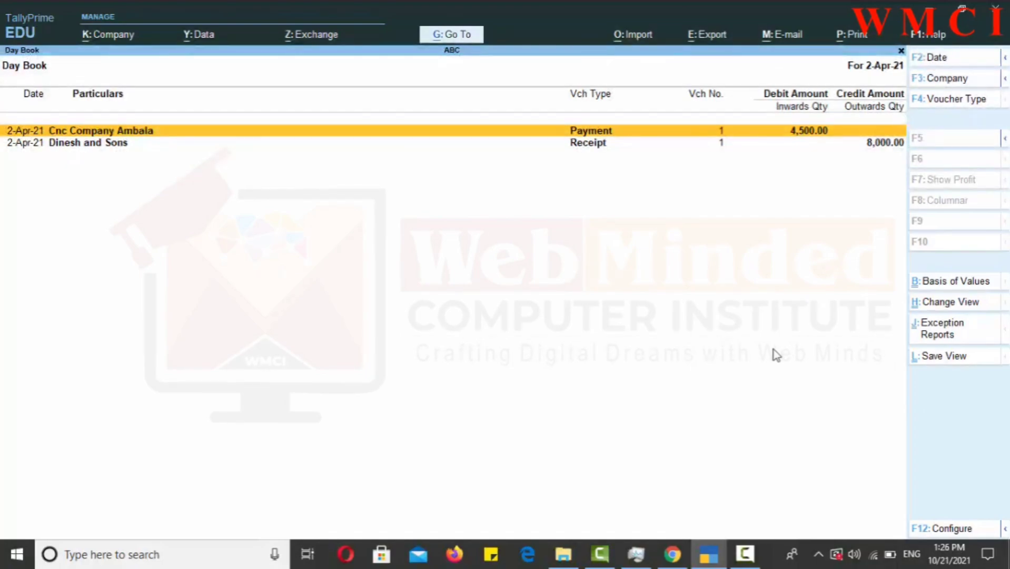
Step: Change the Day Book date to 1-Apr-21
click(922, 61)
text(1)
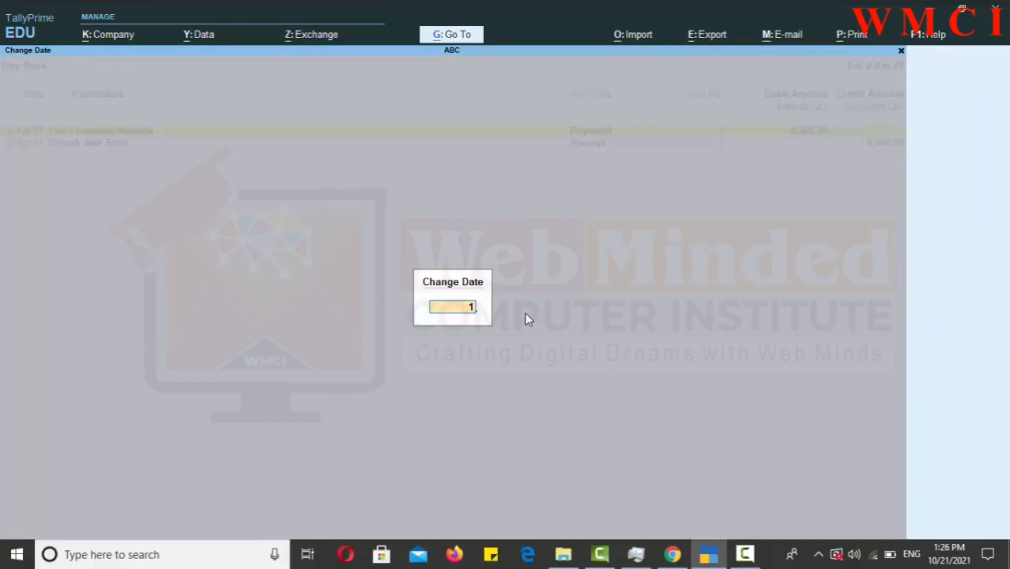
key(Return)
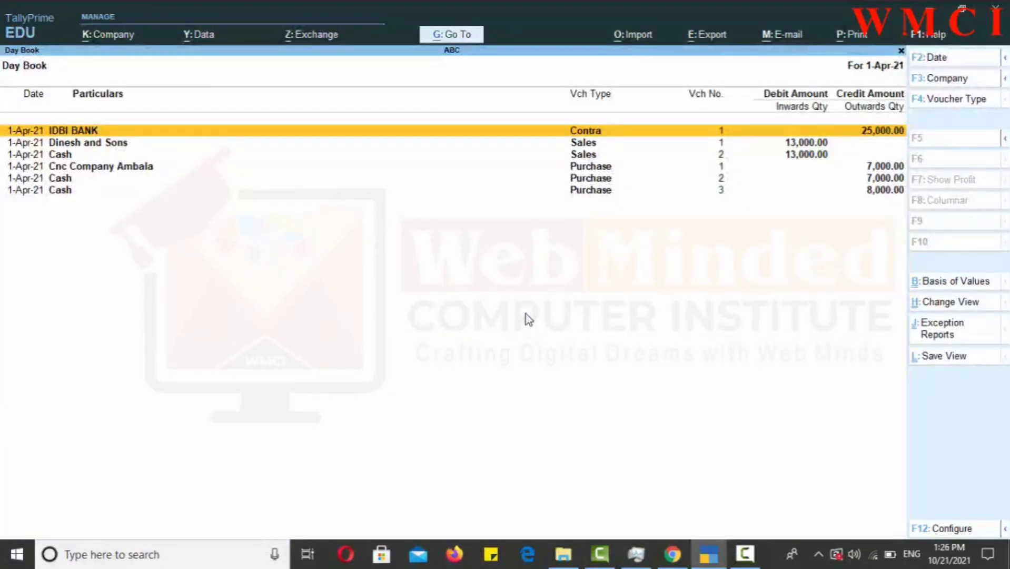
Step: Set the Day Book period from 1-4-2021 to 2-4-2021
click(1005, 61)
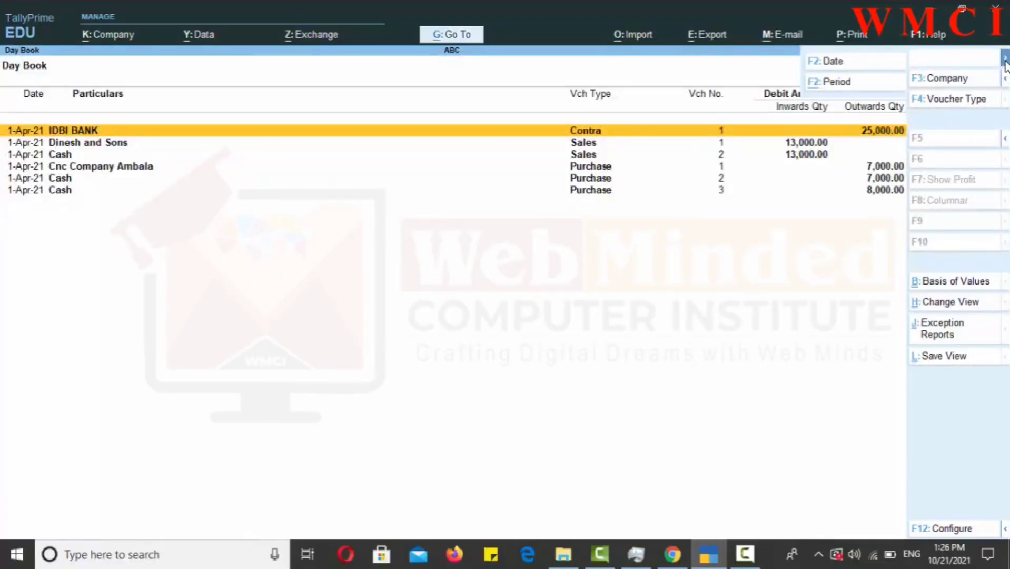
click(842, 84)
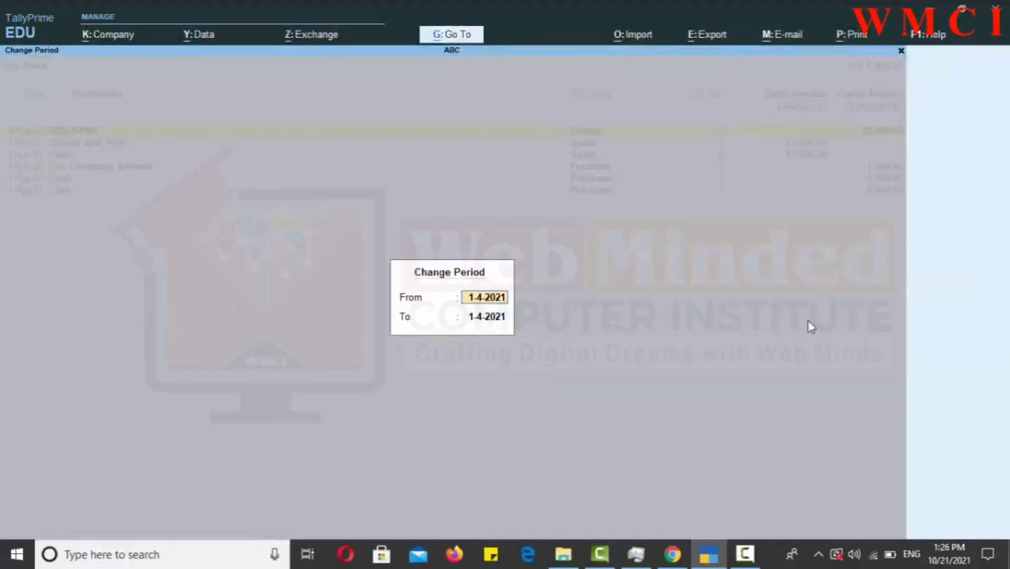
key(Return)
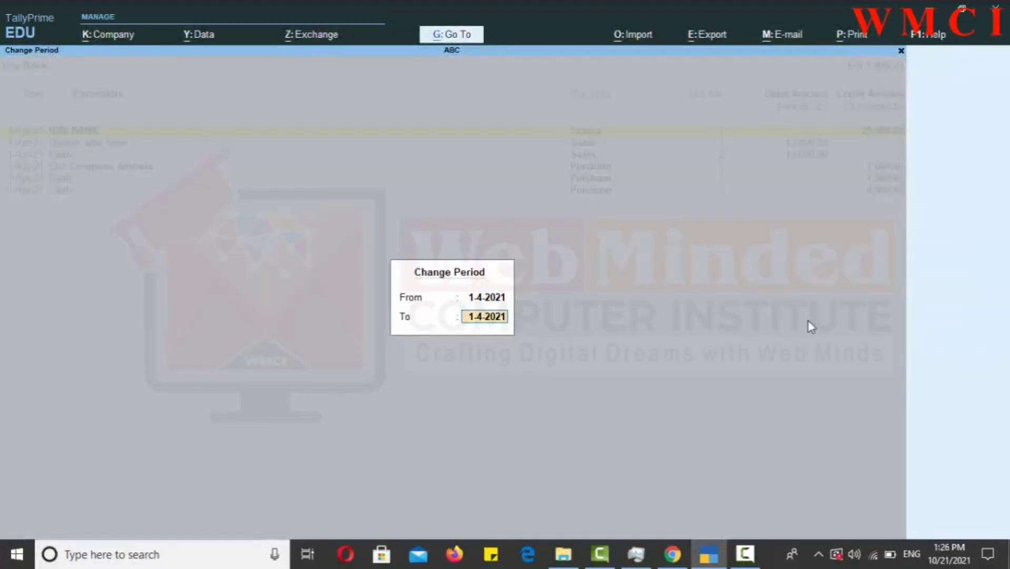
text(2)
key(Return)
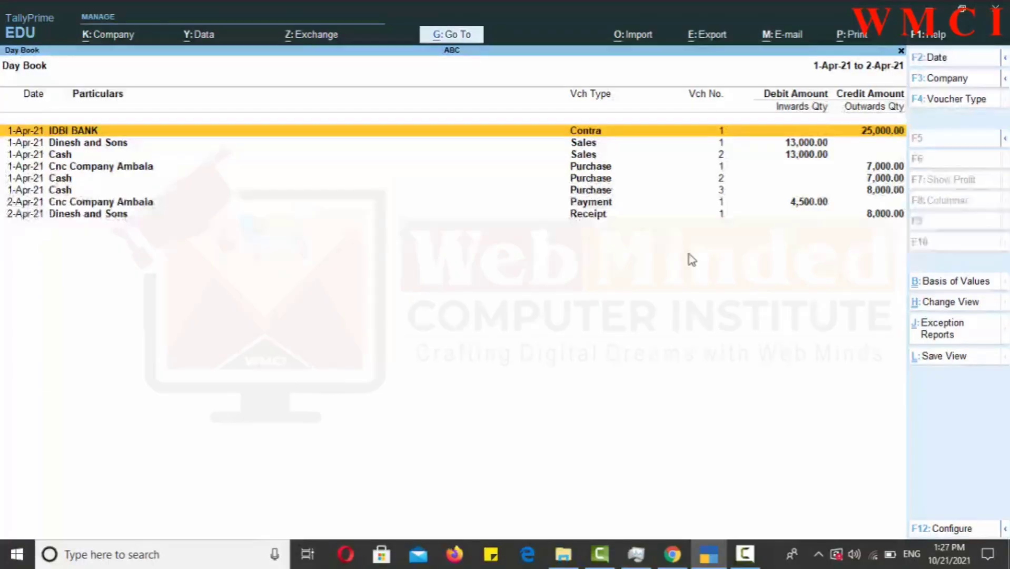
Step: Reopen the Day Book's period setting and accept its existing start and end dates
key(alt+F2)
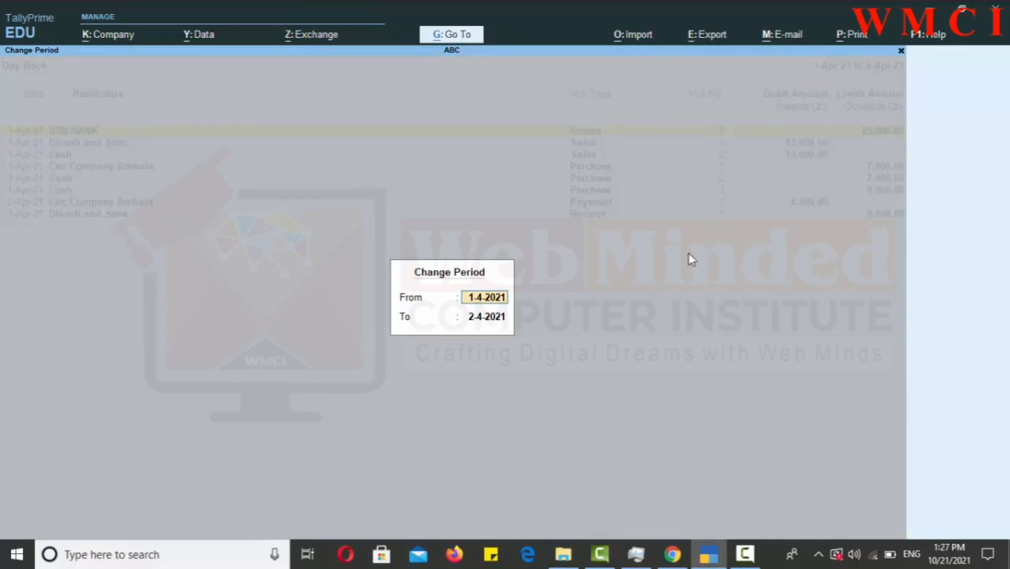
key(Return)
key(Return)
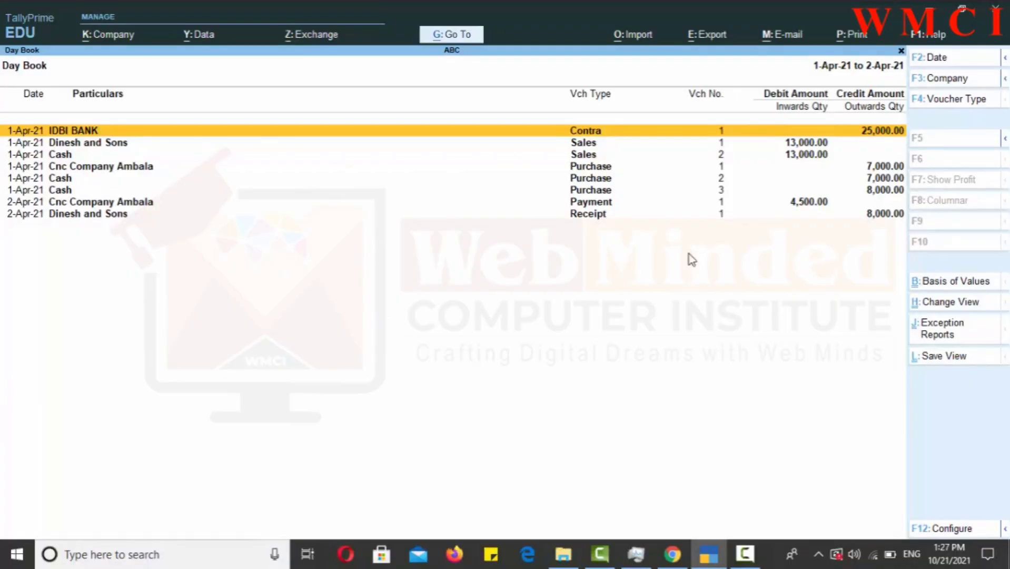
Step: Filter the Day Book to Payment vouchers only, and switch the voucher type back to All Items
click(943, 103)
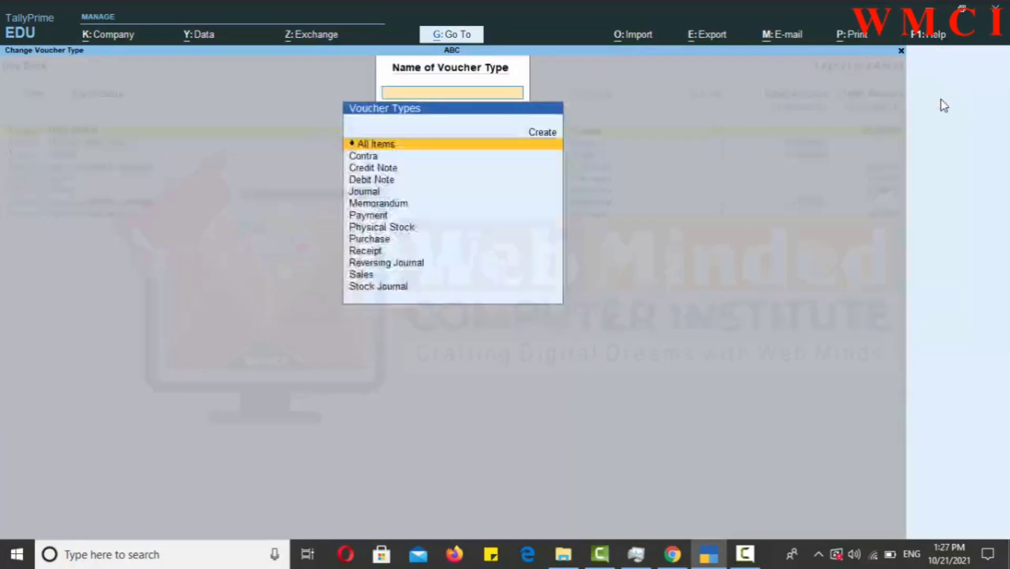
click(378, 217)
click(377, 216)
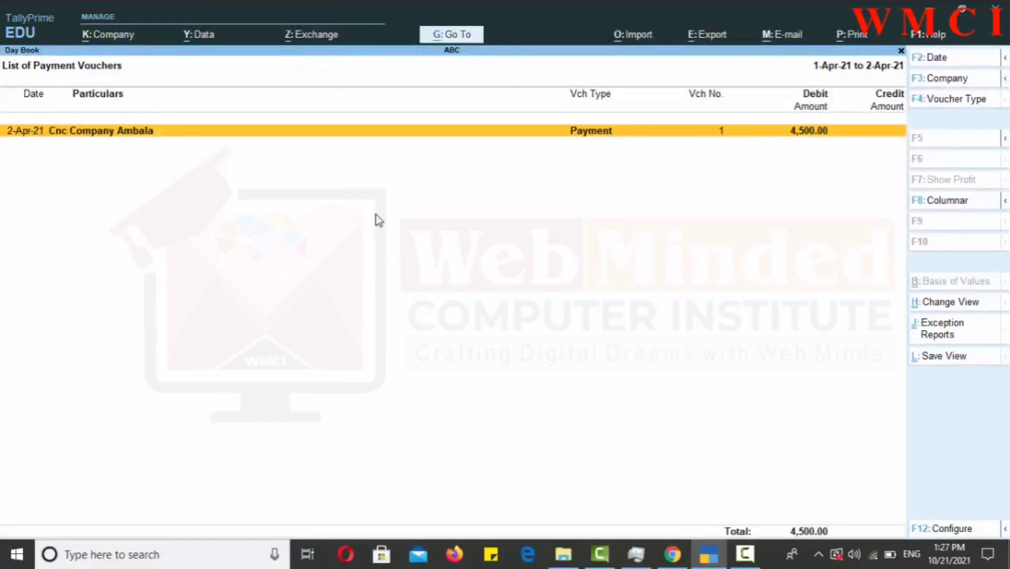
click(977, 105)
click(377, 146)
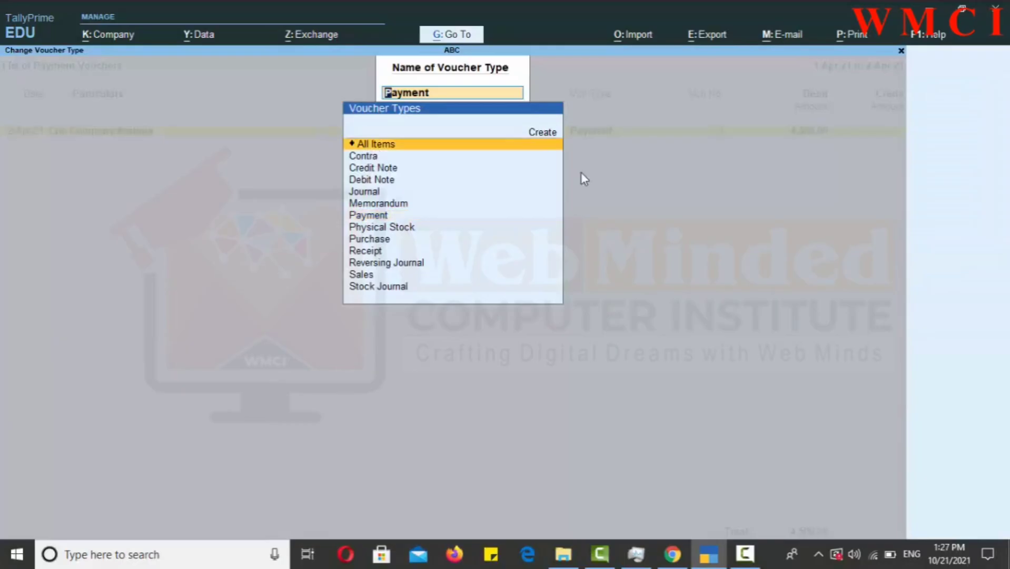